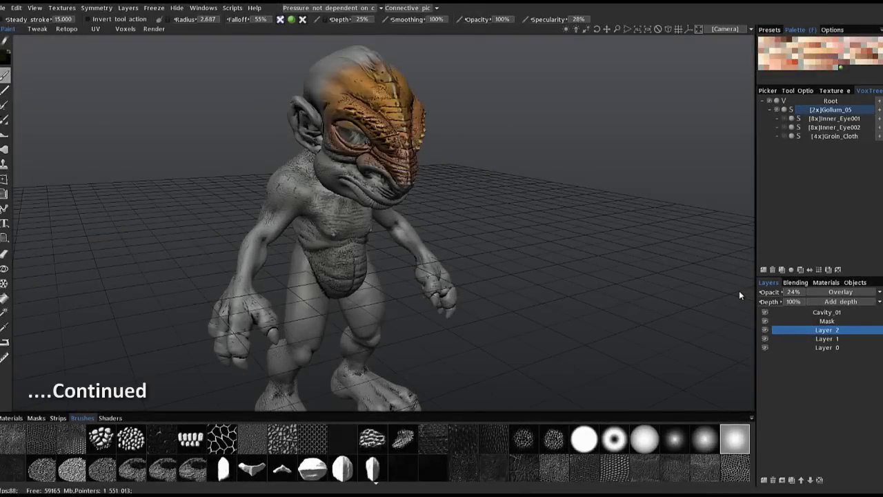
Switch to the Voxels workspace and choose the Clay tool for the creature's surface.
{"action": "left_click_drag", "start_coordinate": [327, 177], "coordinate": [123, 28], "text": "alt"}
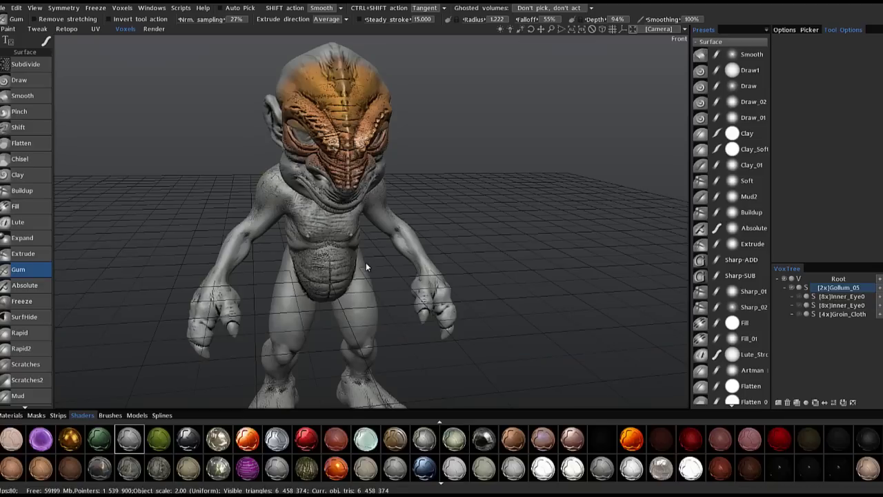
{"action": "mouse_move", "coordinate": [366, 263]}
{"action": "left_mouse_down"}
{"action": "mouse_move", "coordinate": [364, 217]}
{"action": "mouse_move", "coordinate": [603, 352]}
{"action": "mouse_move", "coordinate": [613, 290]}
{"action": "mouse_move", "coordinate": [379, 302]}
{"action": "mouse_move", "coordinate": [194, 277]}
{"action": "mouse_move", "coordinate": [225, 249]}
{"action": "mouse_move", "coordinate": [320, 227]}
{"action": "mouse_move", "coordinate": [276, 193]}
{"action": "left_mouse_up"}
{"action": "mouse_move", "coordinate": [253, 231]}
{"action": "left_mouse_down", "text": "alt"}
{"action": "mouse_move", "coordinate": [248, 218]}
{"action": "mouse_move", "coordinate": [205, 221]}
{"action": "left_mouse_up", "text": "alt"}
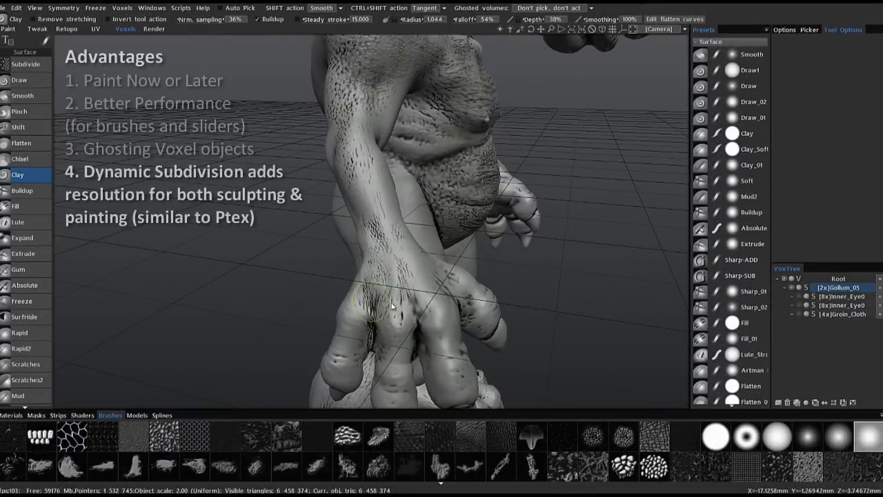
Turn on the wireframe overlay and examine the mesh density from the creature's hand up to its nose and mouth.
{"action": "left_click_drag", "start_coordinate": [435, 246], "coordinate": [487, 240], "text": "alt"}
{"action": "right_click_drag", "start_coordinate": [487, 239], "coordinate": [483, 227], "text": "alt"}
{"action": "mouse_move", "coordinate": [483, 227]}
{"action": "left_mouse_down", "text": "alt"}
{"action": "mouse_move", "coordinate": [493, 228]}
{"action": "mouse_move", "coordinate": [501, 281]}
{"action": "mouse_move", "coordinate": [367, 270]}
{"action": "mouse_move", "coordinate": [357, 238]}
{"action": "left_mouse_up", "text": "alt"}
{"action": "left_click_drag", "start_coordinate": [255, 225], "coordinate": [370, 274]}
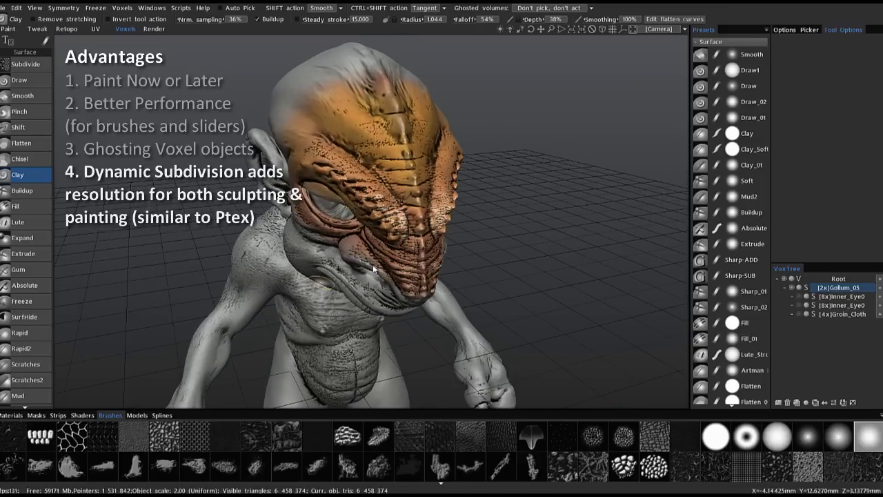
{"action": "right_click_drag", "start_coordinate": [401, 242], "coordinate": [358, 284], "text": "alt"}
{"action": "left_click_drag", "start_coordinate": [427, 331], "coordinate": [436, 333], "text": "alt"}
{"action": "key", "text": "w"}
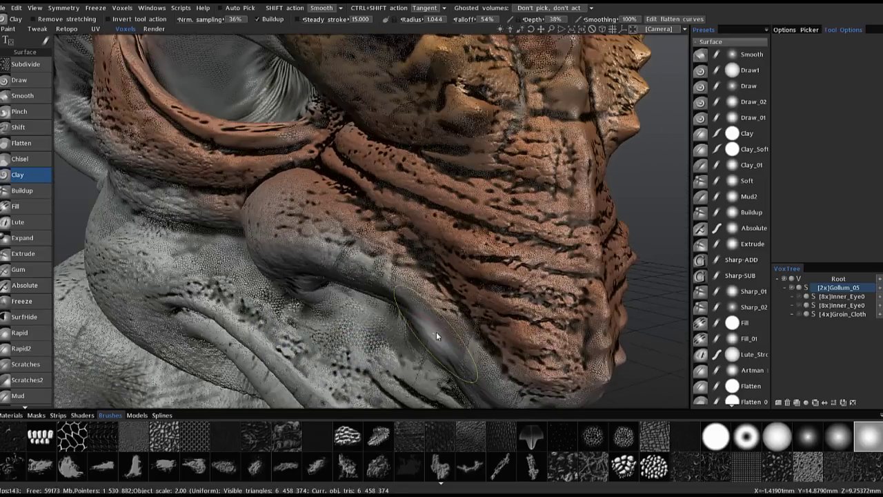
{"action": "scroll", "coordinate": [437, 333], "scroll_direction": "up", "scroll_amount": 6}
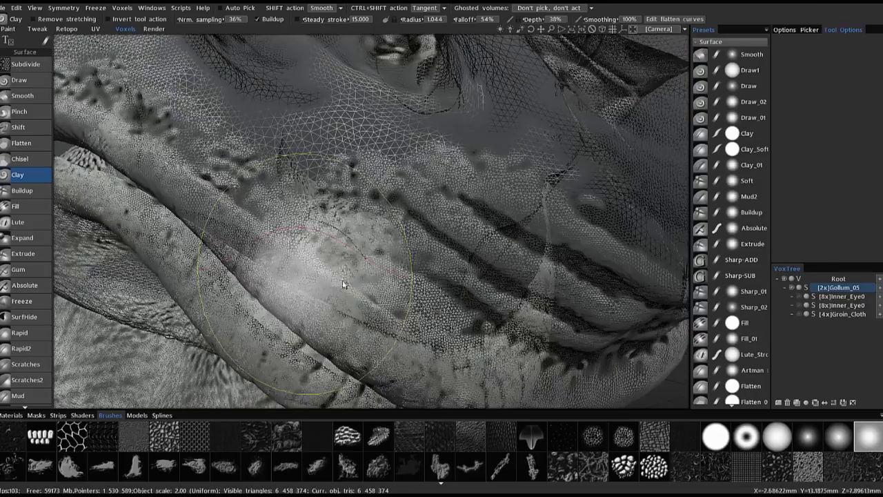
{"action": "left_click_drag", "start_coordinate": [461, 274], "coordinate": [347, 270], "text": "alt"}
{"action": "right_click_drag", "start_coordinate": [347, 270], "coordinate": [426, 269], "text": "alt"}
{"action": "mouse_move", "coordinate": [425, 270]}
{"action": "left_mouse_down", "text": "alt"}
{"action": "mouse_move", "coordinate": [401, 261]}
{"action": "mouse_move", "coordinate": [418, 254]}
{"action": "mouse_move", "coordinate": [394, 238]}
{"action": "left_mouse_up", "text": "alt"}
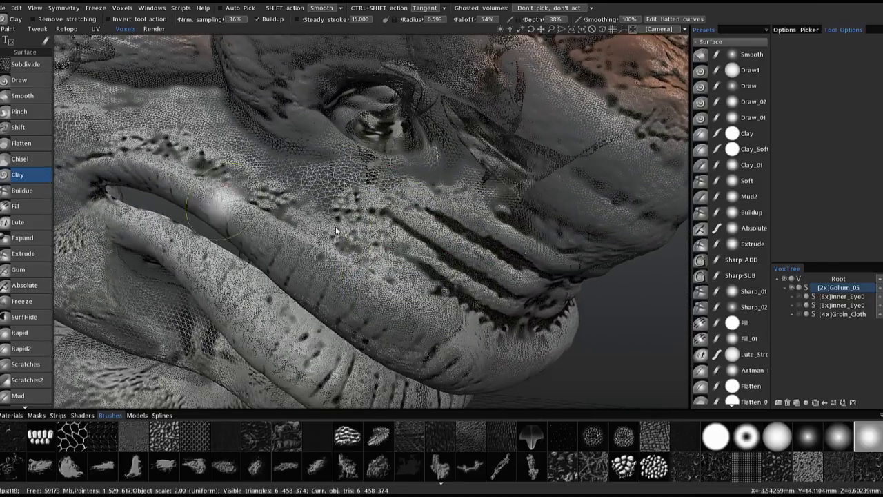
{"action": "right_click_drag", "start_coordinate": [214, 199], "coordinate": [124, 88], "text": "alt"}
{"action": "right_click_drag", "start_coordinate": [421, 228], "coordinate": [345, 121], "text": "alt"}
{"action": "left_click_drag", "start_coordinate": [373, 124], "coordinate": [422, 131], "text": "alt"}
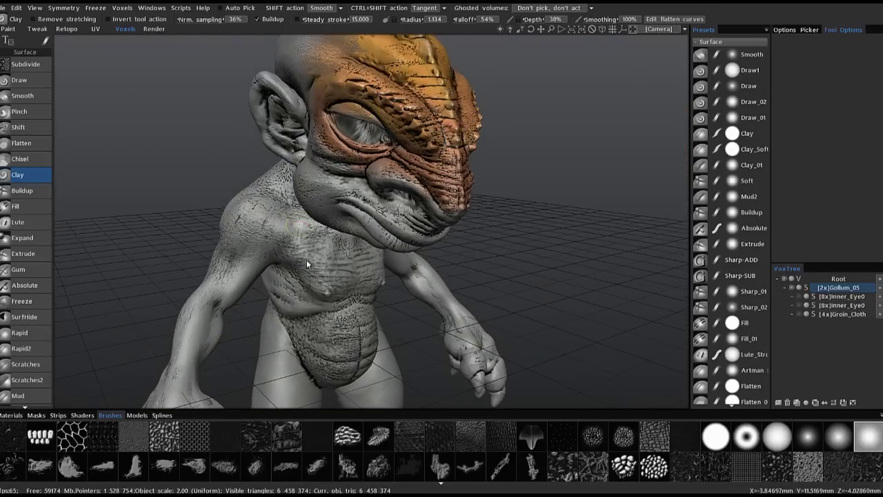
{"action": "left_click", "coordinate": [46, 42]}
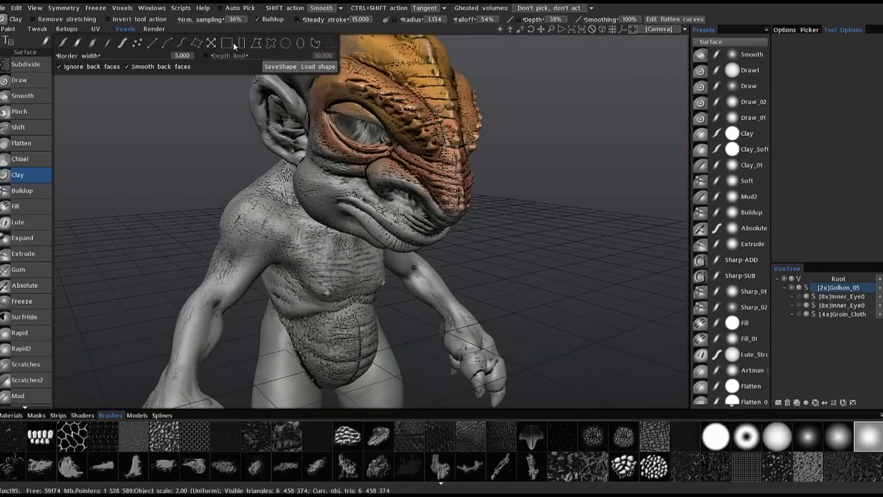
{"action": "left_click_drag", "start_coordinate": [287, 192], "coordinate": [257, 135], "text": "alt"}
{"action": "middle_click_drag", "start_coordinate": [241, 123], "coordinate": [252, 156], "text": "alt"}
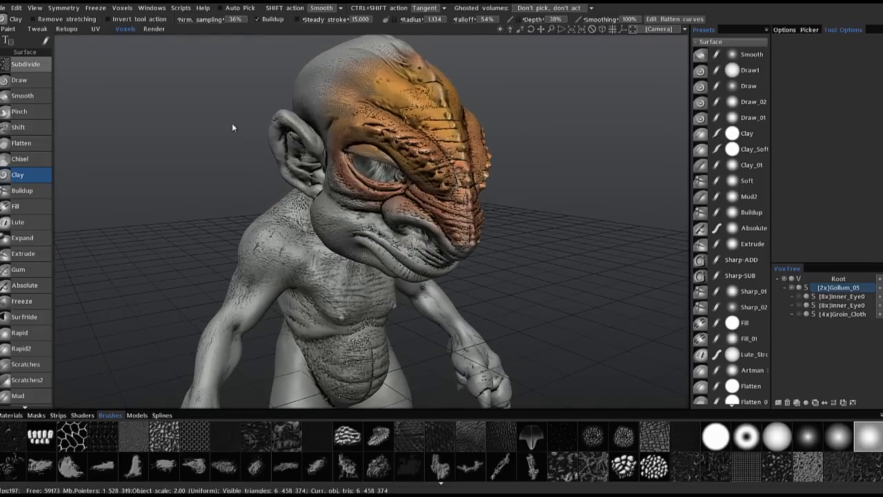
{"action": "left_click_drag", "start_coordinate": [246, 135], "coordinate": [251, 150], "text": "alt"}
{"action": "left_click_drag", "start_coordinate": [315, 226], "coordinate": [296, 280], "text": "alt"}
{"action": "middle_click_drag", "start_coordinate": [296, 281], "coordinate": [271, 235], "text": "alt"}
{"action": "right_click_drag", "start_coordinate": [270, 231], "coordinate": [307, 236], "text": "alt"}
{"action": "left_click_drag", "start_coordinate": [307, 235], "coordinate": [294, 217], "text": "alt"}
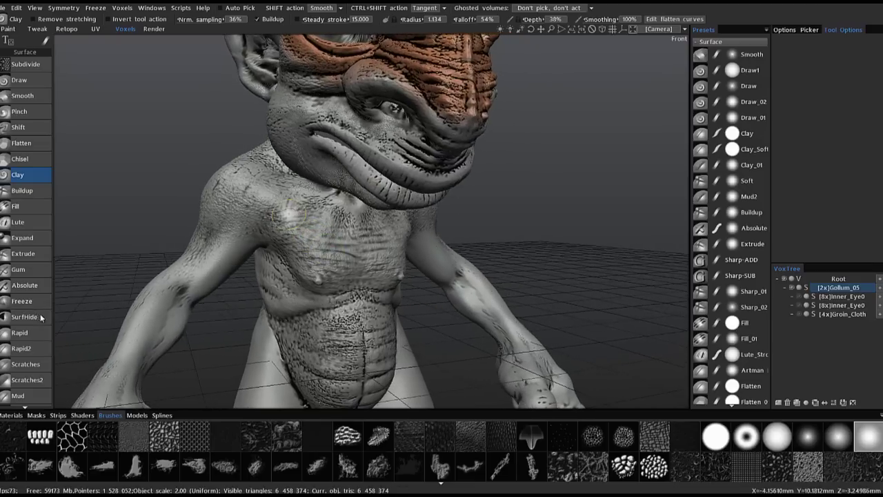
Switch the sculpting tool from Clay to LiveClay for dynamic subdivision of the creature's surface.
{"action": "scroll", "coordinate": [35, 321], "scroll_direction": "down", "scroll_amount": 5}
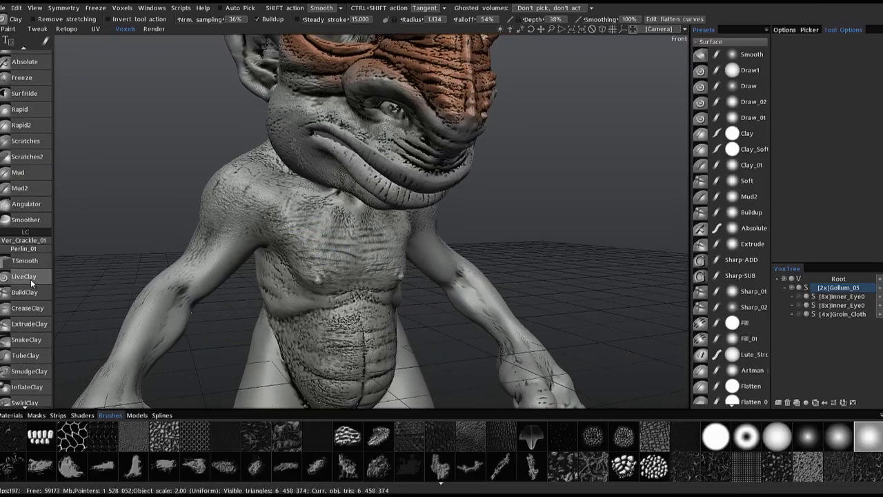
{"action": "left_click_drag", "start_coordinate": [238, 241], "coordinate": [424, 269], "text": "alt"}
{"action": "left_click_drag", "start_coordinate": [316, 116], "coordinate": [397, 81], "text": "alt"}
{"action": "mouse_move", "coordinate": [336, 131]}
{"action": "left_mouse_down", "text": "alt"}
{"action": "mouse_move", "coordinate": [263, 173]}
{"action": "mouse_move", "coordinate": [316, 263]}
{"action": "mouse_move", "coordinate": [272, 223]}
{"action": "mouse_move", "coordinate": [345, 286]}
{"action": "mouse_move", "coordinate": [298, 280]}
{"action": "left_mouse_up", "text": "alt"}
{"action": "right_click_drag", "start_coordinate": [298, 280], "coordinate": [387, 245], "text": "alt"}
{"action": "left_click_drag", "start_coordinate": [418, 243], "coordinate": [130, 285], "text": "alt"}
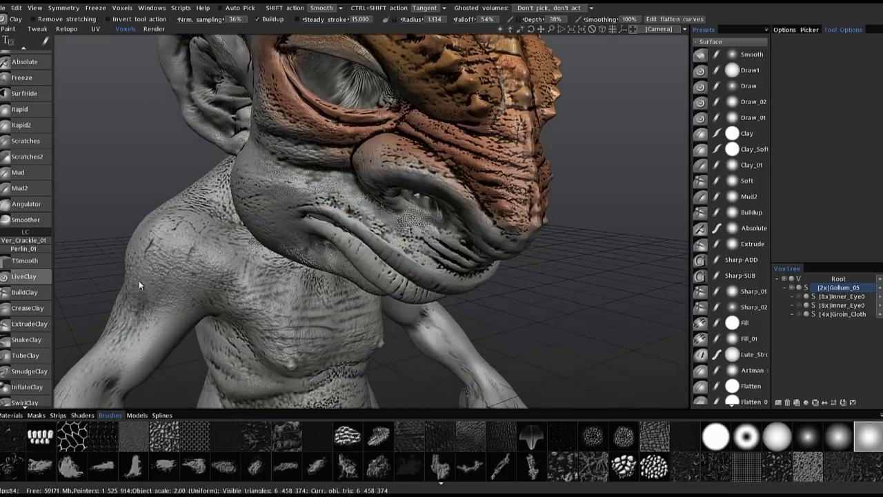
{"action": "left_click", "coordinate": [25, 277]}
{"action": "scroll", "coordinate": [428, 210], "scroll_direction": "up", "scroll_amount": 5}
Brush LiveClay over the back of the head and neck behind the ear to add mesh resolution there.
{"action": "left_click_drag", "start_coordinate": [441, 163], "coordinate": [467, 205], "text": "alt"}
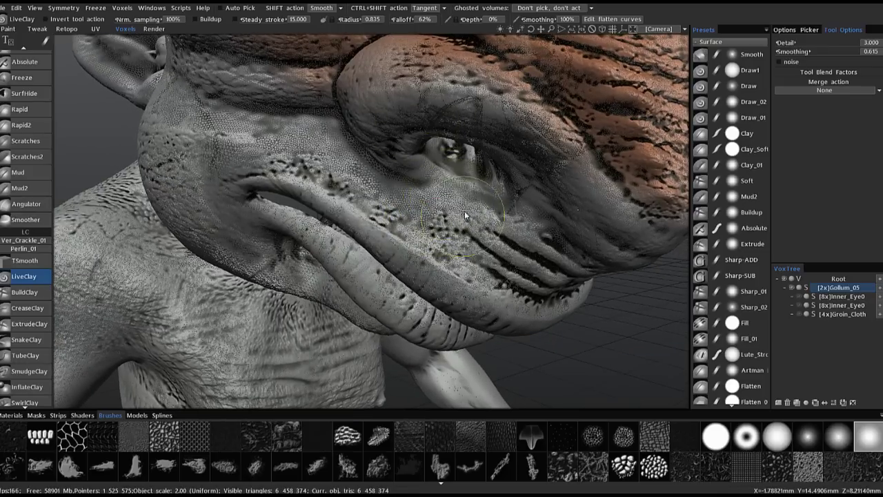
{"action": "left_click_drag", "start_coordinate": [390, 181], "coordinate": [323, 155], "text": "alt"}
{"action": "left_click_drag", "start_coordinate": [190, 119], "coordinate": [299, 352], "text": "alt"}
{"action": "left_click_drag", "start_coordinate": [277, 294], "coordinate": [282, 238], "text": "alt"}
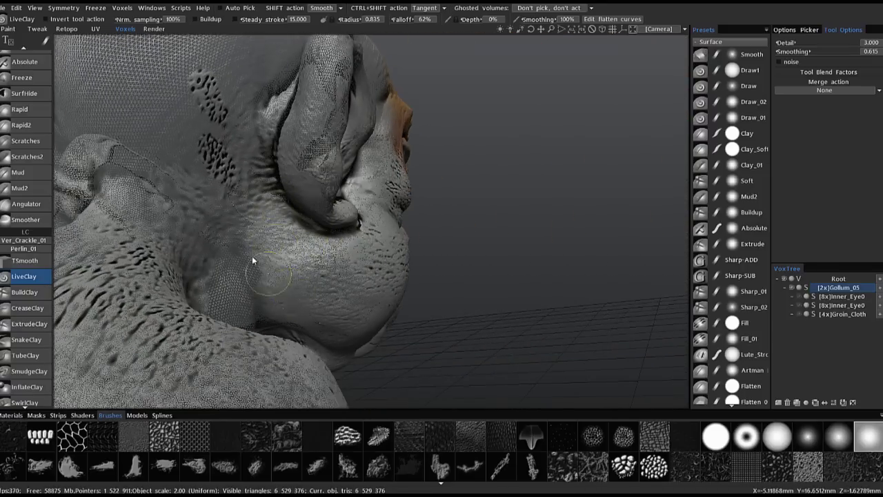
{"action": "left_click_drag", "start_coordinate": [247, 163], "coordinate": [466, 143], "text": "alt"}
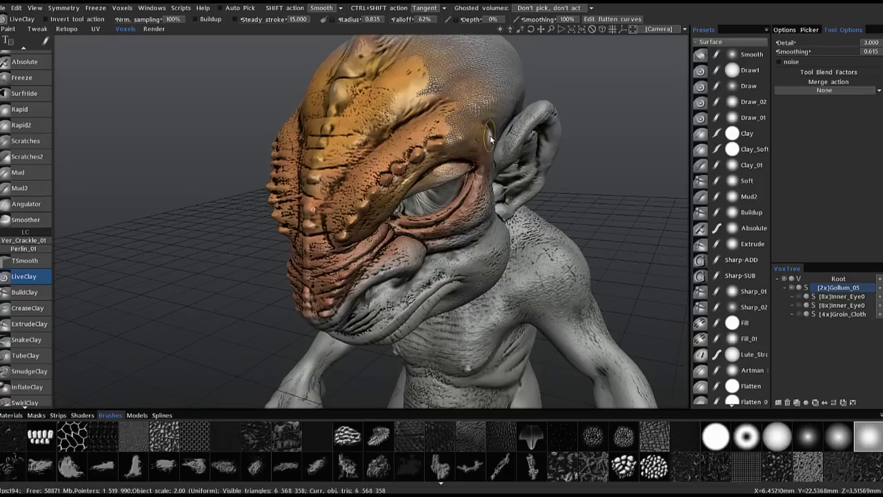
Brush LiveClay over the forehead, temple and scalp around the painted area to increase the mesh resolution.
{"action": "left_click_drag", "start_coordinate": [417, 166], "coordinate": [473, 158], "text": "alt"}
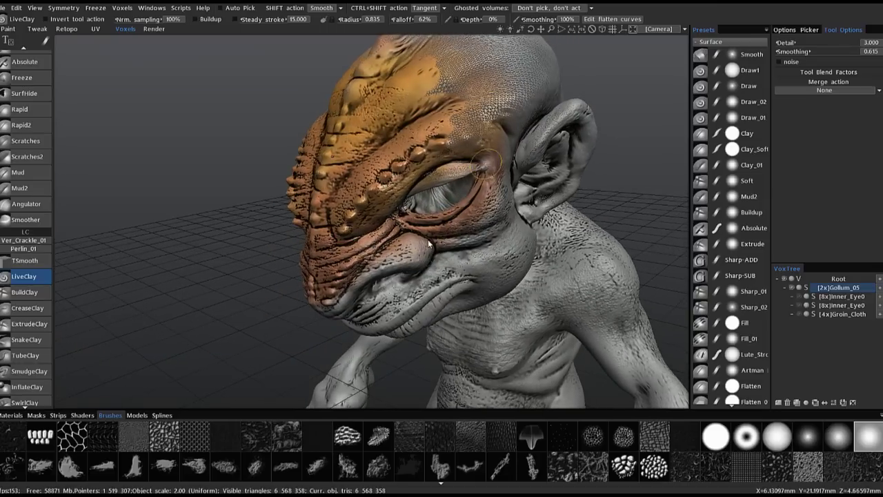
{"action": "left_click_drag", "start_coordinate": [503, 209], "coordinate": [398, 230], "text": "alt"}
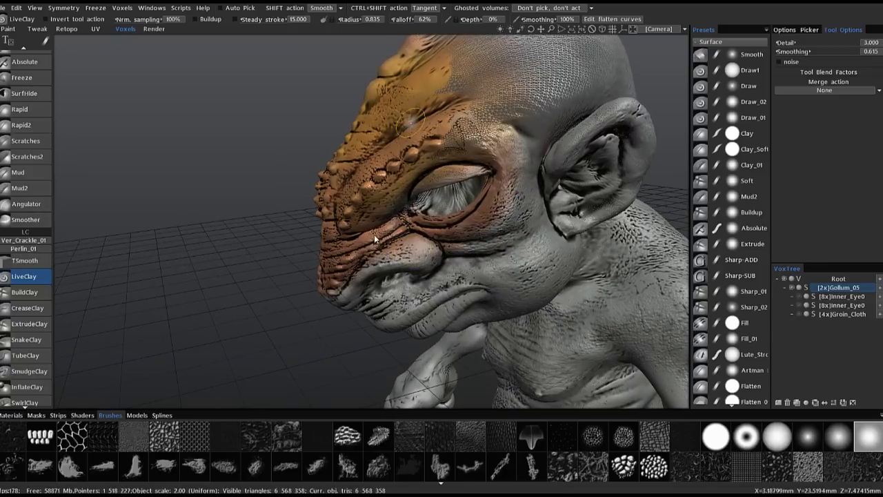
{"action": "left_click_drag", "start_coordinate": [479, 260], "coordinate": [384, 271], "text": "alt"}
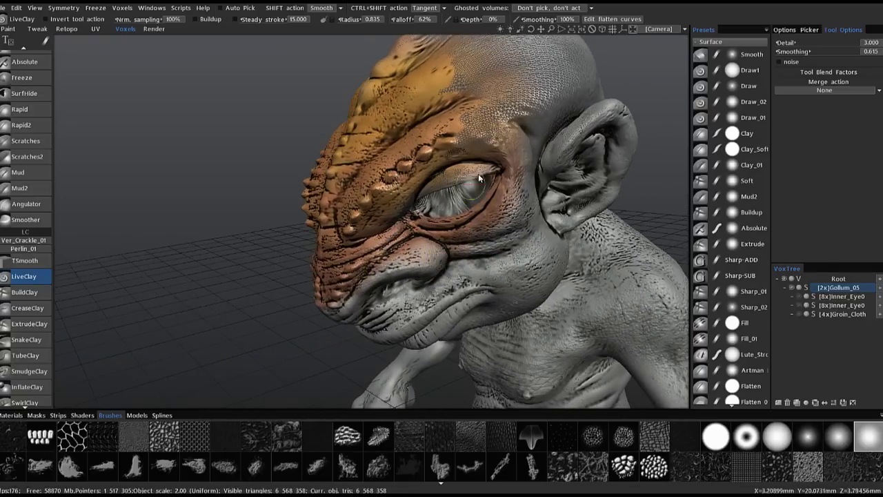
{"action": "left_click_drag", "start_coordinate": [414, 228], "coordinate": [414, 257], "text": "alt"}
{"action": "right_click_drag", "start_coordinate": [254, 223], "coordinate": [300, 180], "text": "alt"}
{"action": "left_click_drag", "start_coordinate": [299, 180], "coordinate": [409, 122], "text": "alt"}
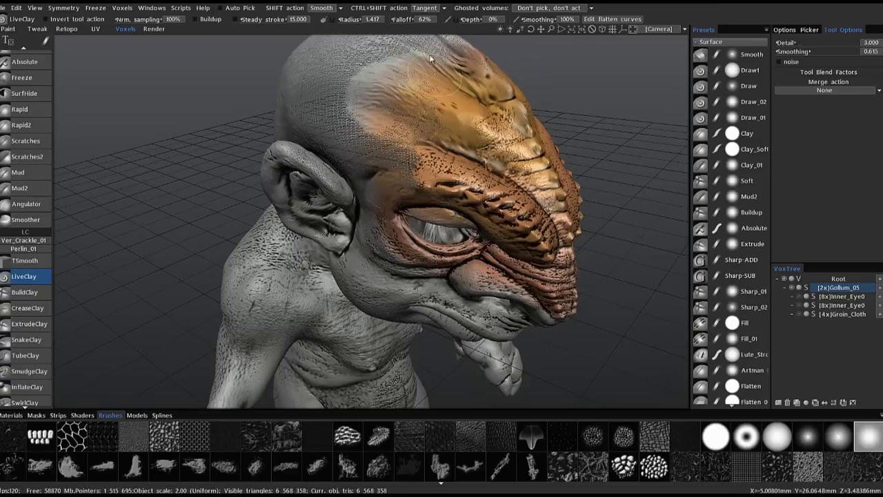
{"action": "left_click_drag", "start_coordinate": [374, 126], "coordinate": [301, 188], "text": "alt"}
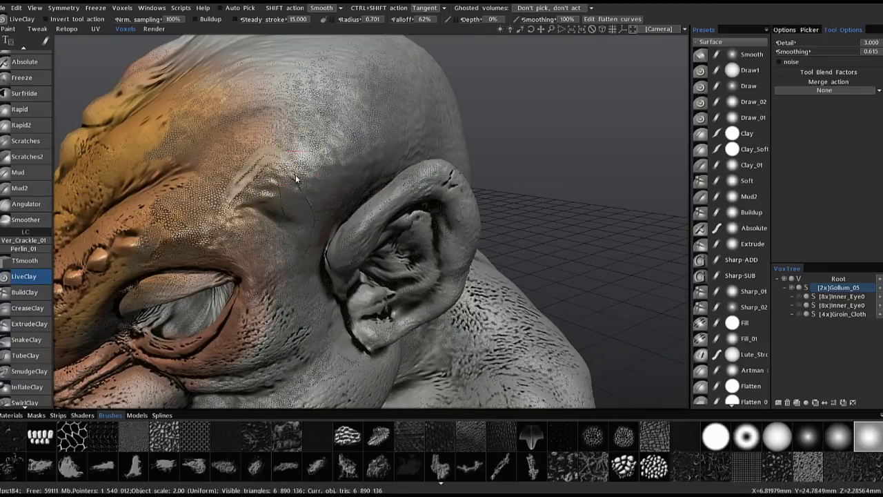
{"action": "left_click_drag", "start_coordinate": [248, 252], "coordinate": [199, 238]}
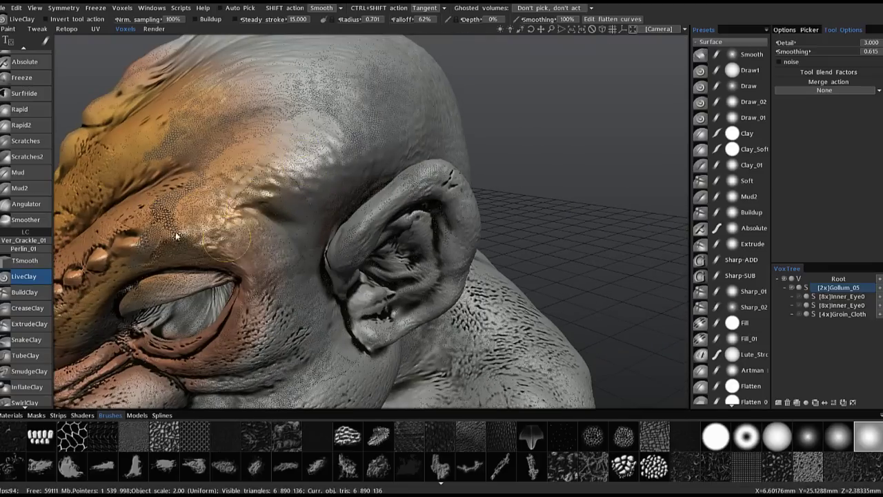
{"action": "left_click_drag", "start_coordinate": [195, 194], "coordinate": [148, 201], "text": "alt"}
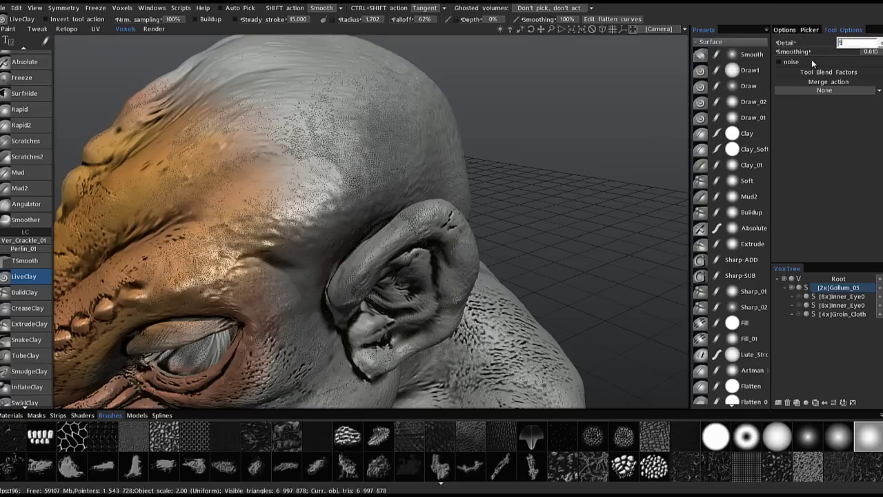
Enter a new Detail value for the LiveClay tool and return to the Paint workspace.
{"action": "type", "text": "0"}
{"action": "key", "text": "Return"}
{"action": "mouse_move", "coordinate": [276, 168]}
{"action": "left_mouse_down", "text": "alt"}
{"action": "mouse_move", "coordinate": [495, 233]}
{"action": "mouse_move", "coordinate": [396, 197]}
{"action": "mouse_move", "coordinate": [454, 233]}
{"action": "left_mouse_up", "text": "alt"}
{"action": "right_click_drag", "start_coordinate": [454, 232], "coordinate": [349, 163], "text": "alt"}
{"action": "left_click_drag", "start_coordinate": [349, 164], "coordinate": [331, 153], "text": "alt"}
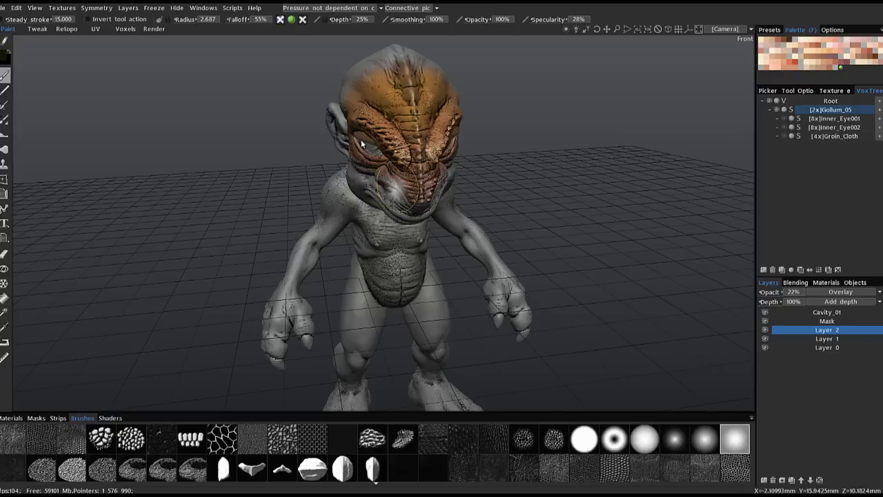
{"action": "left_click_drag", "start_coordinate": [363, 143], "coordinate": [607, 255], "text": "alt"}
{"action": "right_click_drag", "start_coordinate": [608, 255], "coordinate": [806, 321], "text": "alt"}
{"action": "left_click_drag", "start_coordinate": [807, 321], "coordinate": [648, 323], "text": "alt"}
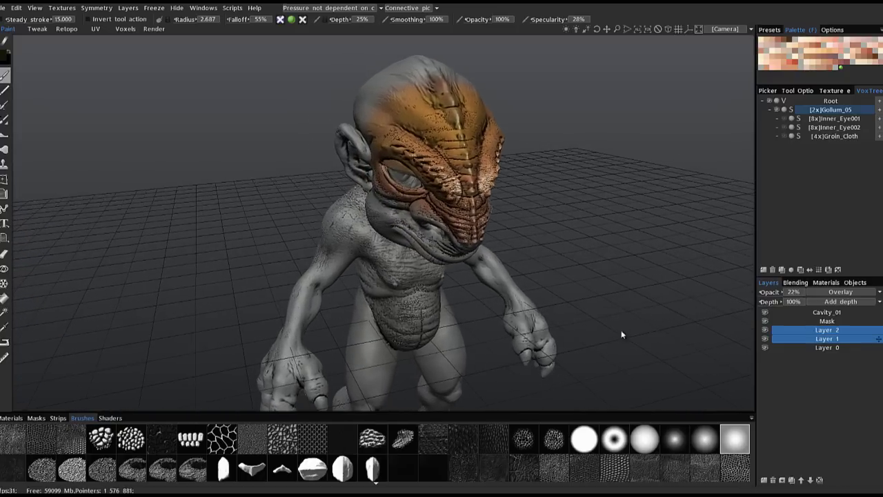
{"action": "middle_click_drag", "start_coordinate": [451, 329], "coordinate": [465, 308], "text": "alt"}
{"action": "left_click_drag", "start_coordinate": [620, 476], "coordinate": [613, 477], "text": "alt"}
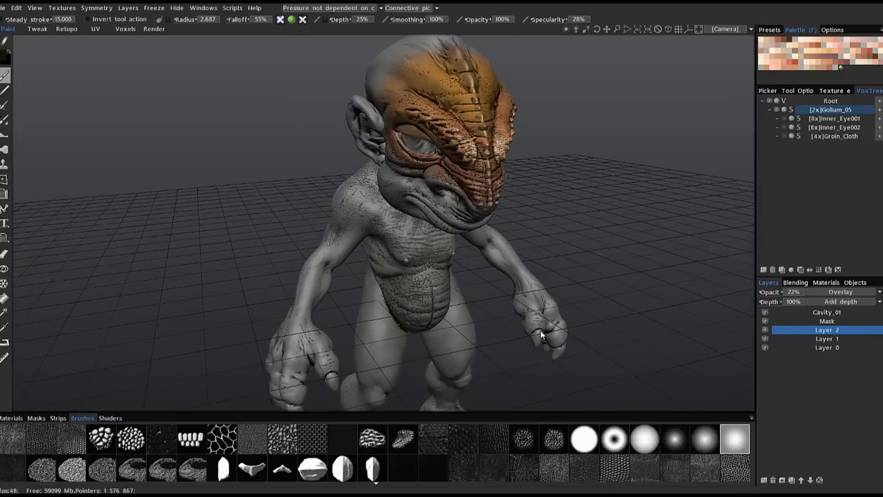
{"action": "left_click_drag", "start_coordinate": [541, 330], "coordinate": [558, 341], "text": "alt"}
Set the paint colour to an olive green at about 41% lightness and add a new standard-blend layer above Cavity_01.
{"action": "left_click", "coordinate": [6, 57]}
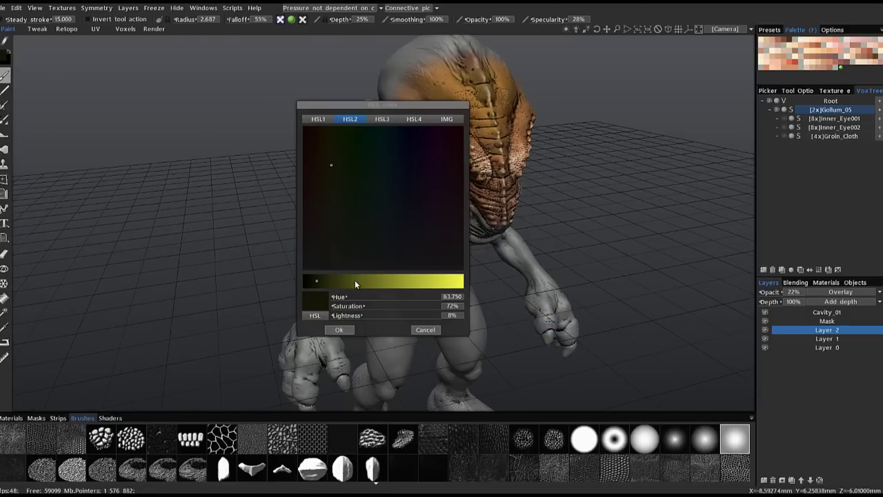
{"action": "left_click_drag", "start_coordinate": [368, 283], "coordinate": [370, 282]}
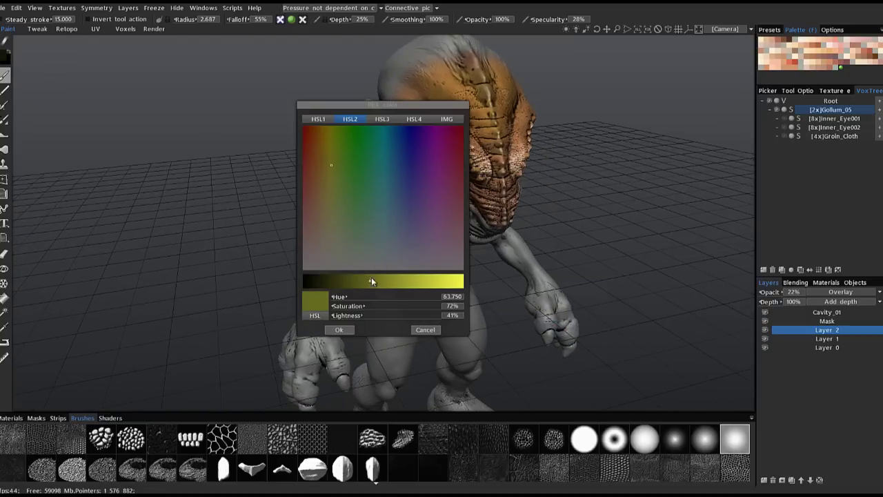
{"action": "left_click_drag", "start_coordinate": [395, 240], "coordinate": [401, 339], "text": "alt"}
{"action": "left_click", "coordinate": [340, 330]}
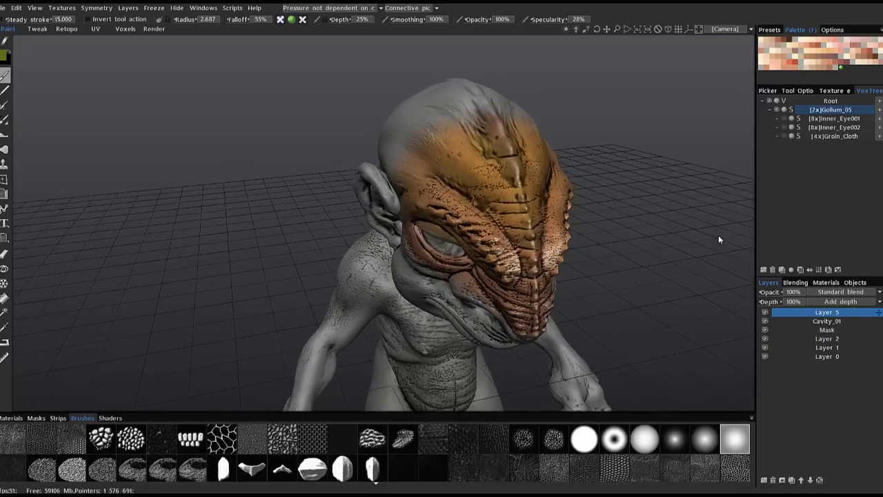
Paint the bare upper head olive green on the new layer and erase the green strokes.
{"action": "scroll", "coordinate": [720, 239], "scroll_direction": "down", "scroll_amount": 1}
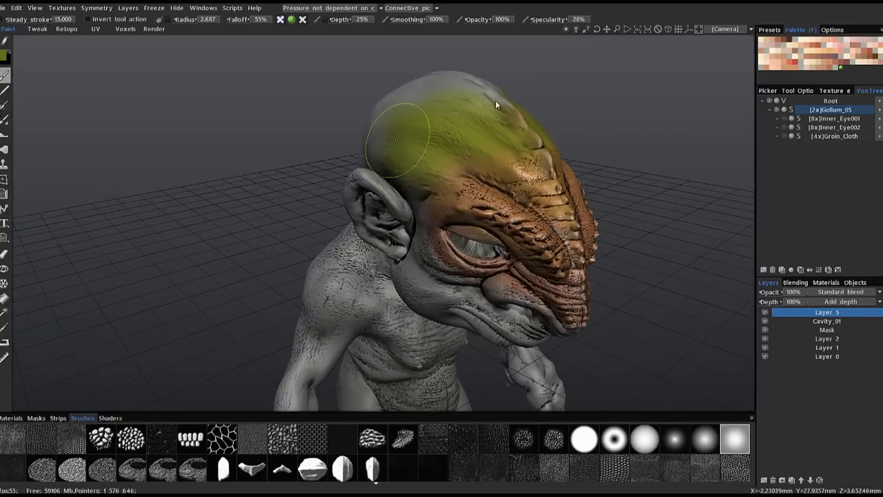
{"action": "left_click_drag", "start_coordinate": [483, 112], "coordinate": [416, 129]}
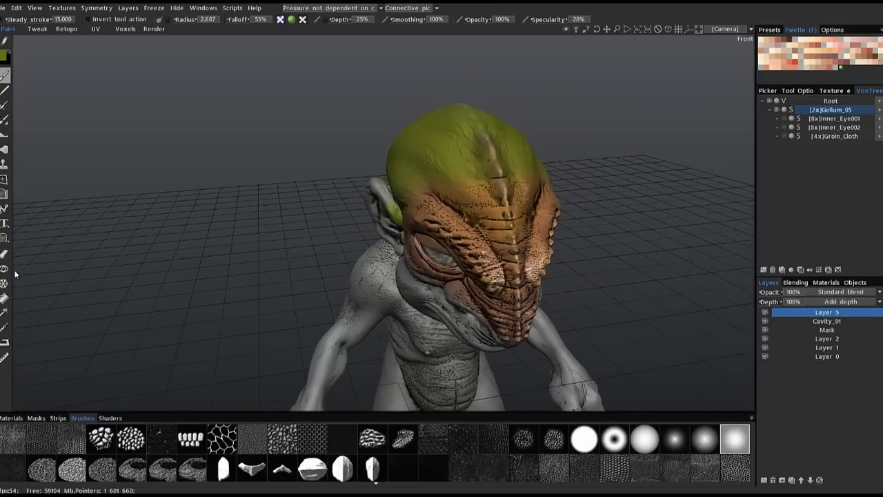
{"action": "key", "text": "e"}
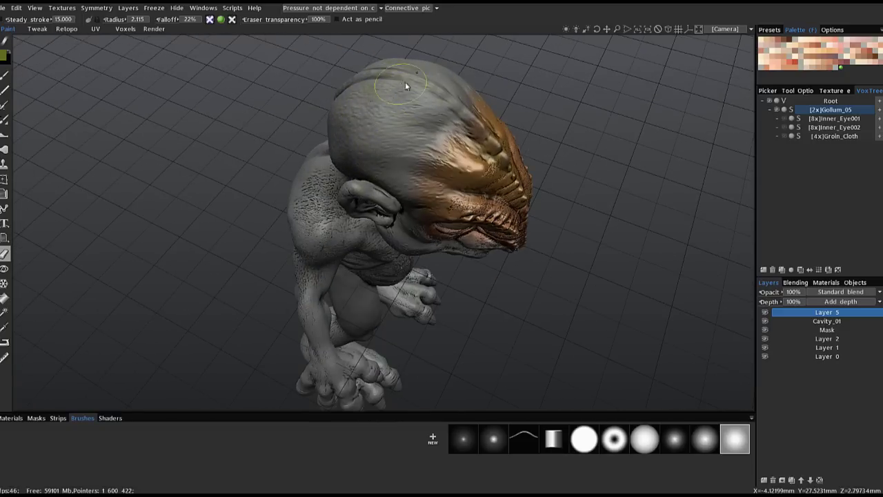
Activate the Fill tool, place the material preview over half of the creature, and add a new custom modulation type.
{"action": "left_click_drag", "start_coordinate": [194, 185], "coordinate": [18, 297]}
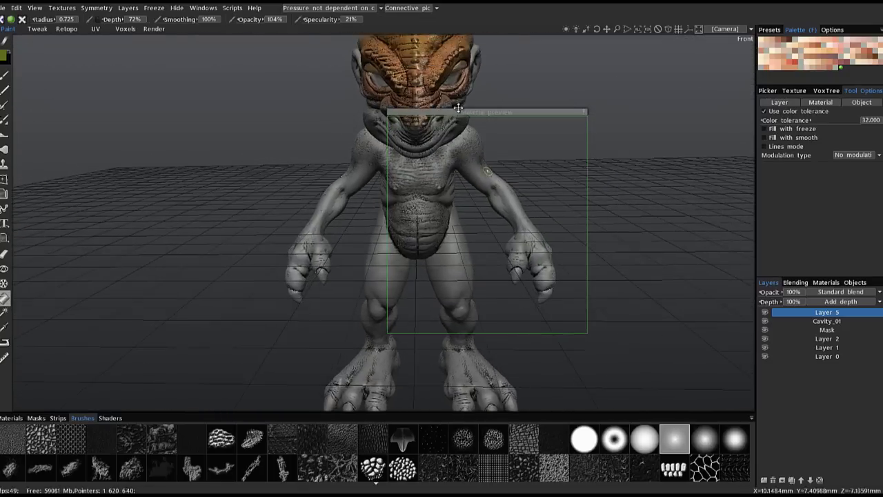
{"action": "left_click_drag", "start_coordinate": [522, 107], "coordinate": [550, 86]}
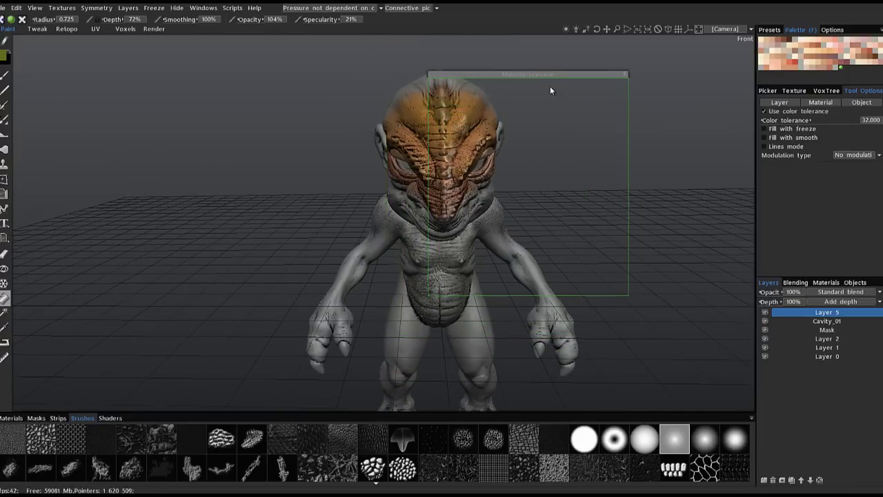
{"action": "left_click", "coordinate": [859, 156]}
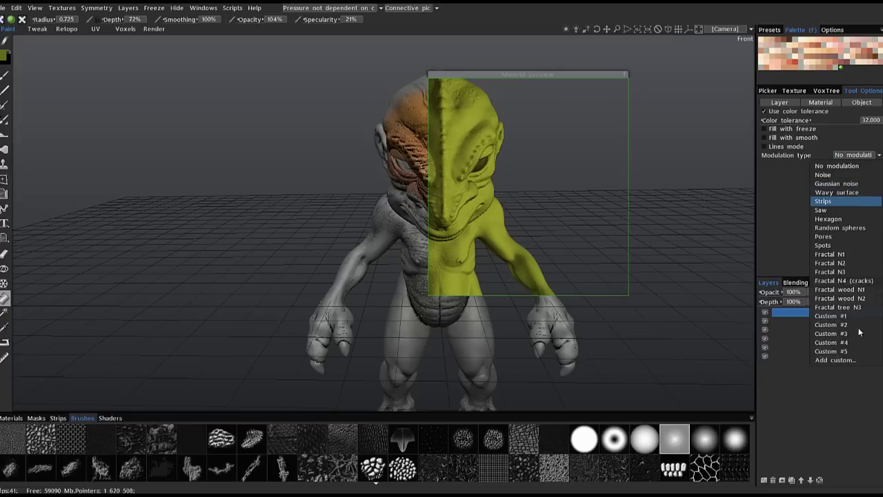
{"action": "left_click", "coordinate": [840, 361]}
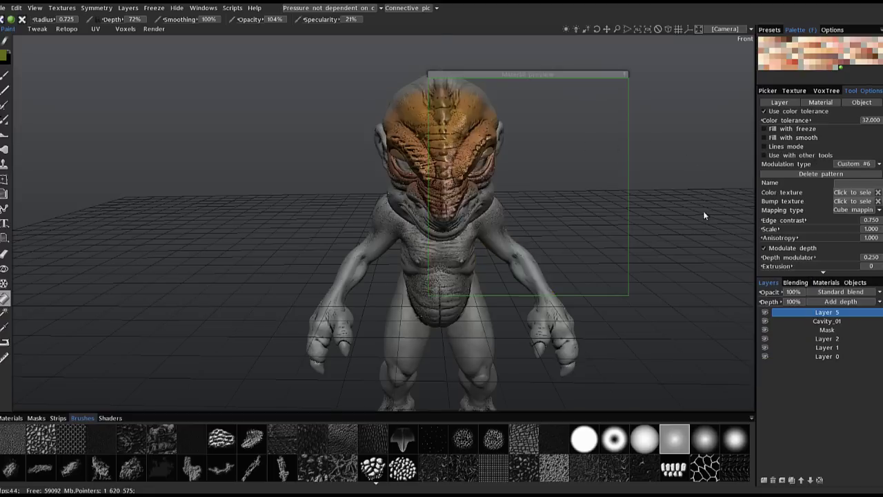
Load OT_mask_dirt02.jpg from the textures Masks folder as the custom pattern's color texture.
{"action": "left_click", "coordinate": [855, 197]}
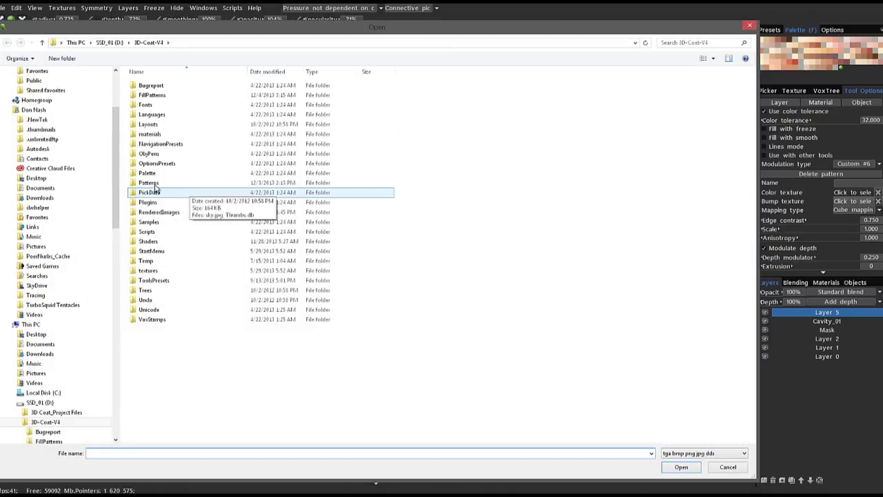
{"action": "double_click", "coordinate": [148, 271]}
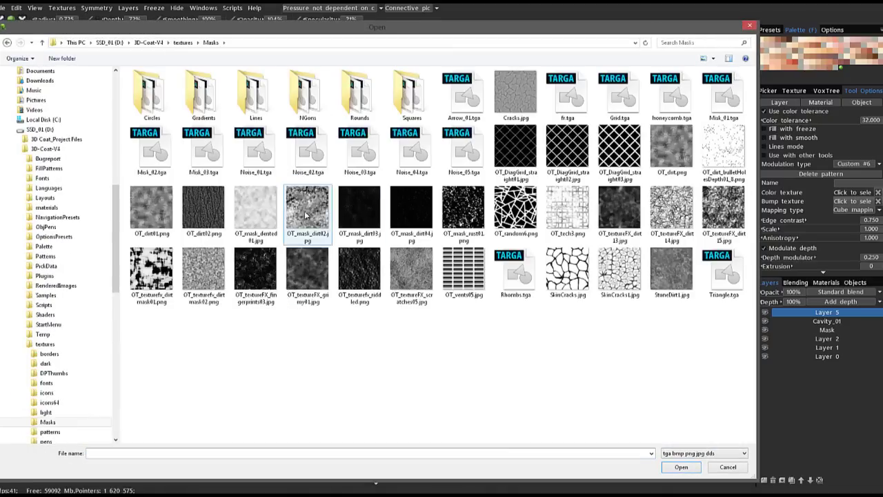
{"action": "double_click", "coordinate": [311, 213]}
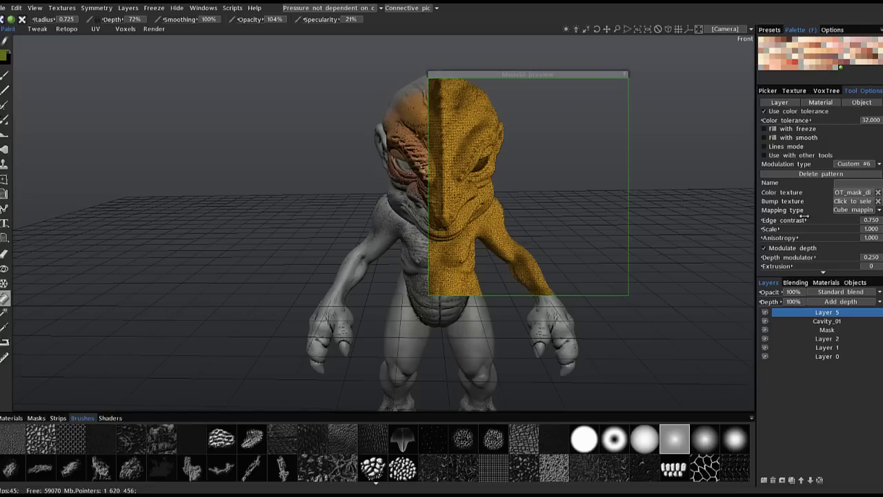
Try larger scales for the custom fill pattern and set its scale to 20.
{"action": "left_click_drag", "start_coordinate": [805, 230], "coordinate": [867, 224]}
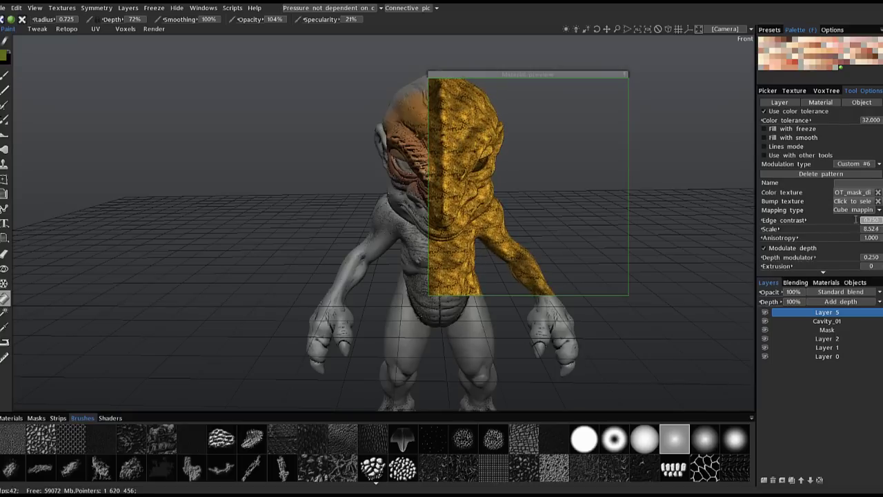
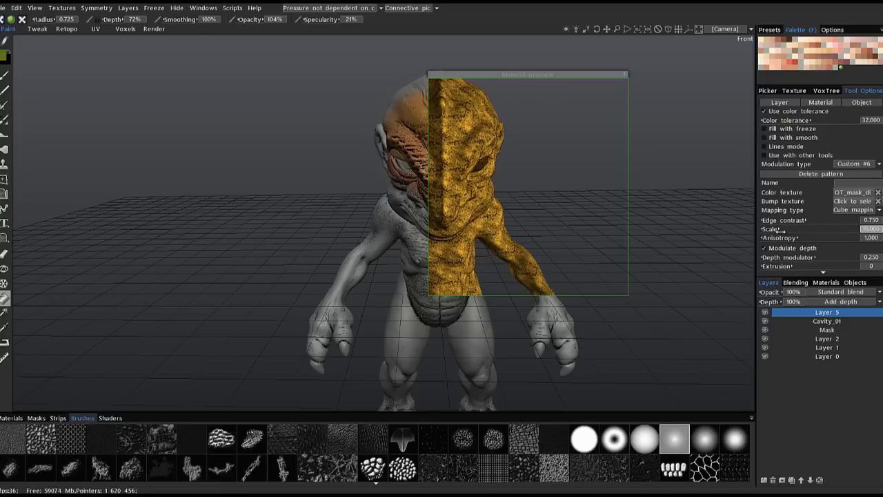
{"action": "left_click", "coordinate": [881, 234]}
{"action": "type", "text": "20"}
{"action": "key", "text": "Return"}
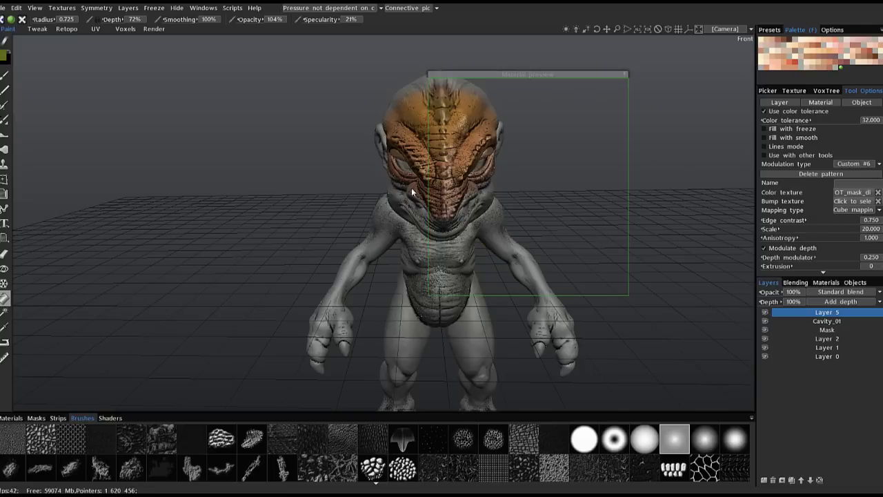
Set the pattern's anisotropy to 0.888 and edge contrast to 1.000, and expand the tool options to show the color modulation settings.
{"action": "left_click_drag", "start_coordinate": [180, 130], "coordinate": [191, 130]}
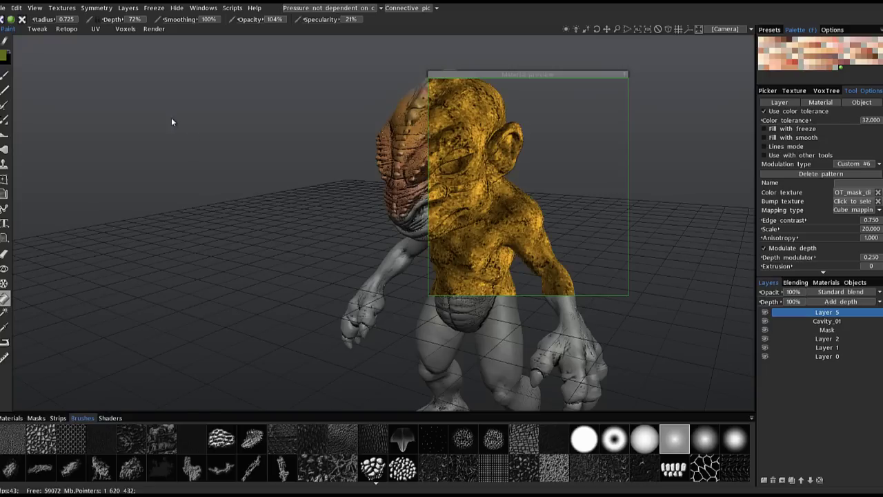
{"action": "mouse_move", "coordinate": [778, 237]}
{"action": "left_mouse_down"}
{"action": "mouse_move", "coordinate": [804, 238]}
{"action": "mouse_move", "coordinate": [784, 236]}
{"action": "left_mouse_up"}
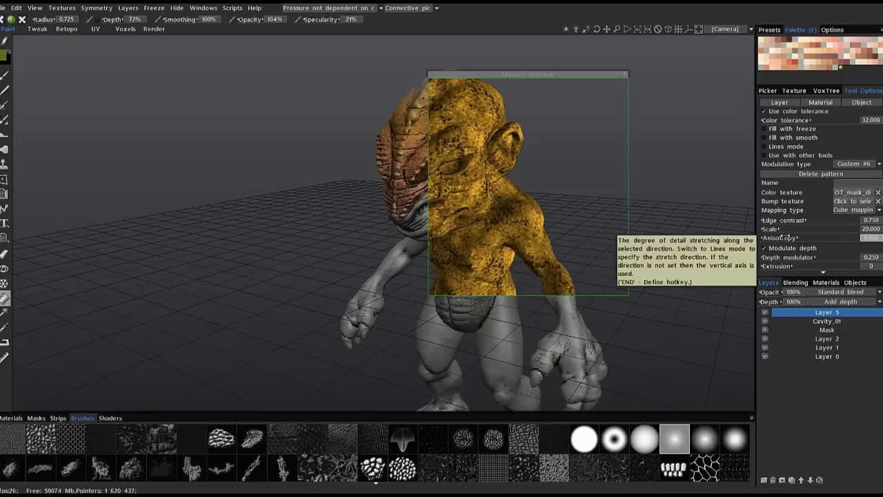
{"action": "left_click_drag", "start_coordinate": [864, 223], "coordinate": [835, 218]}
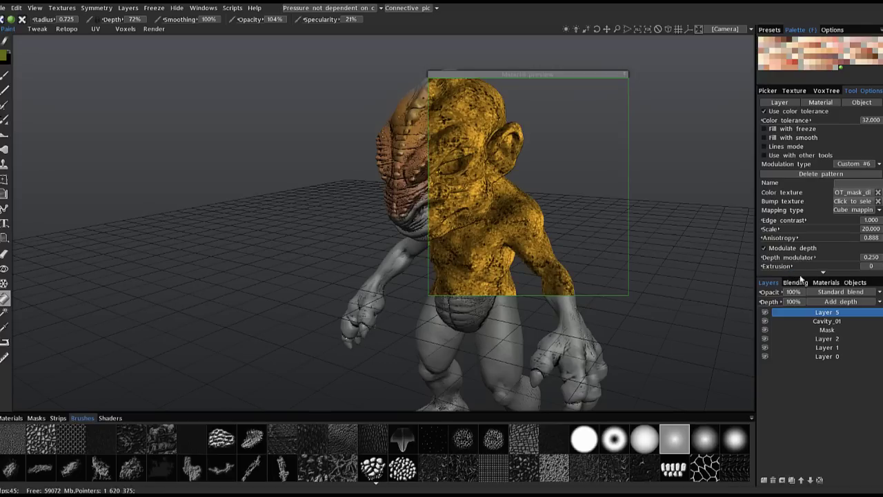
{"action": "left_click_drag", "start_coordinate": [800, 274], "coordinate": [813, 387]}
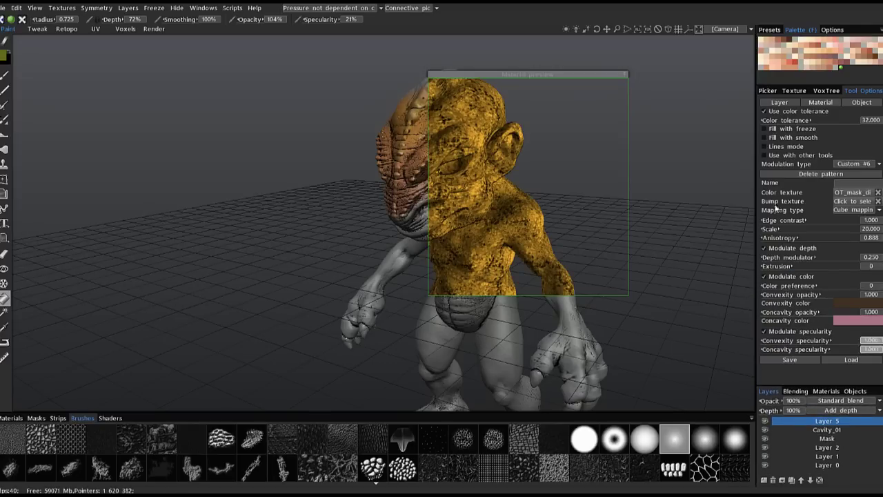
Compare the preview without color modulation, keep modulation on, and set the convexity color to a lighter tan.
{"action": "left_click", "coordinate": [764, 276]}
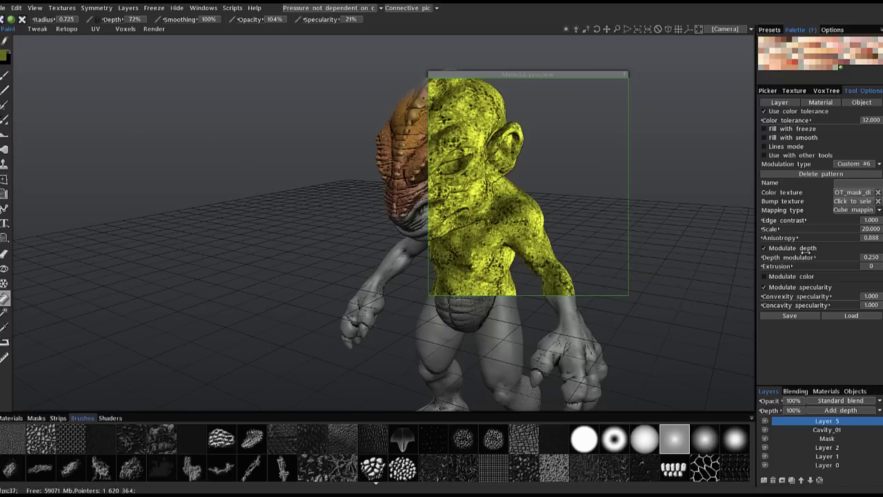
{"action": "left_click", "coordinate": [764, 276]}
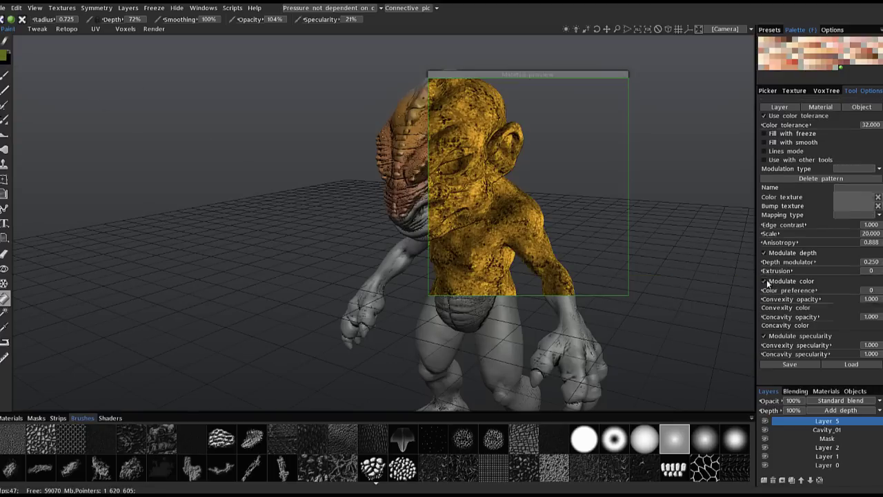
{"action": "left_click", "coordinate": [851, 304]}
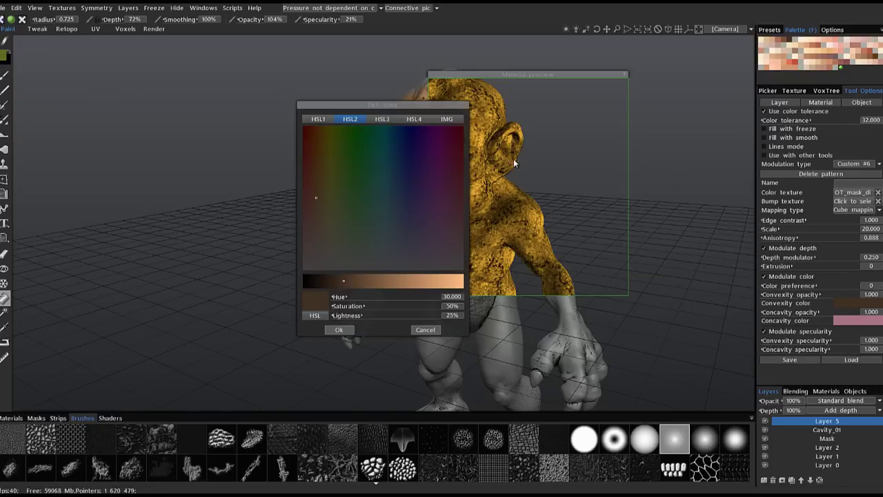
{"action": "left_click", "coordinate": [409, 281]}
{"action": "left_click", "coordinate": [339, 330]}
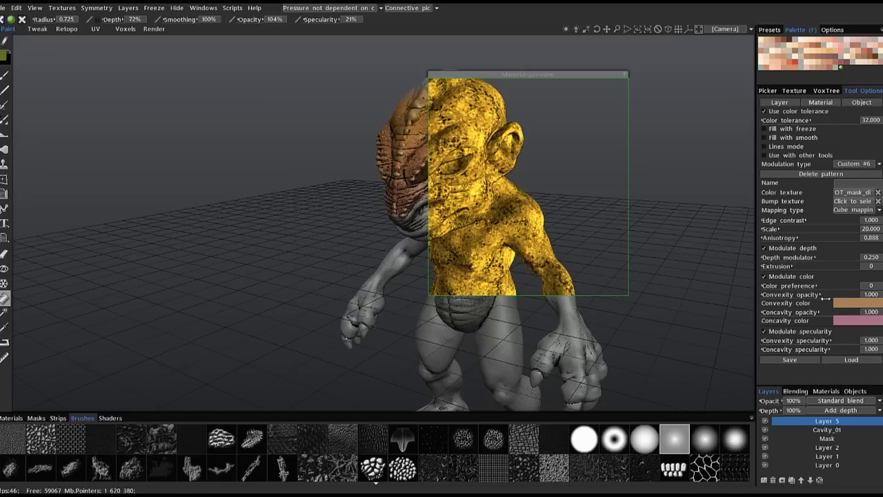
Try green and orange, and set the concavity color to a red with hue about 5, saturation 76% and lightness 66%.
{"action": "left_click", "coordinate": [851, 320]}
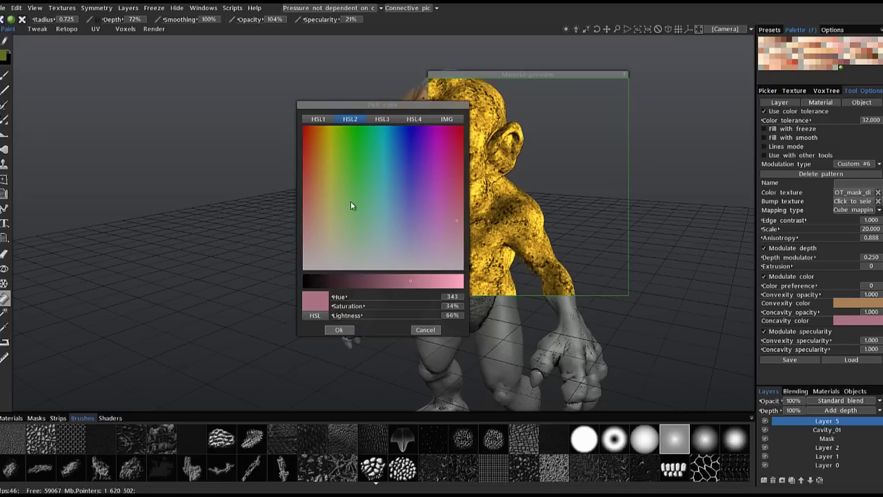
{"action": "left_click_drag", "start_coordinate": [354, 206], "coordinate": [350, 143]}
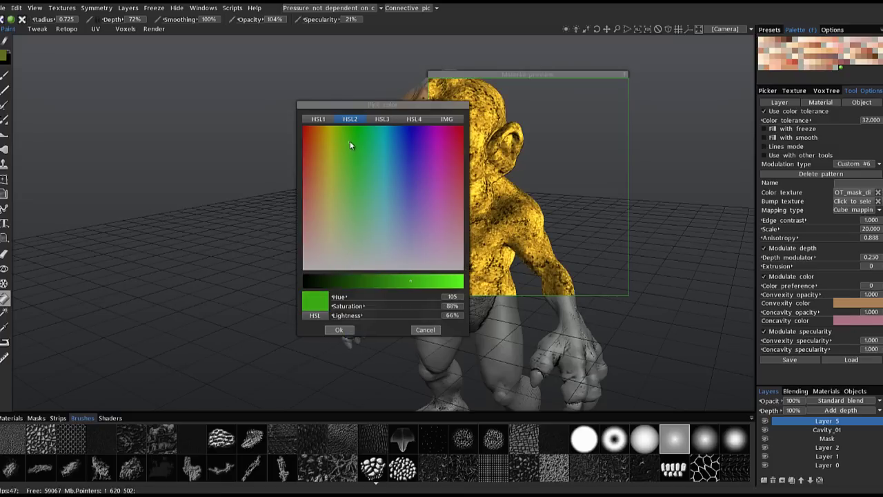
{"action": "left_click", "coordinate": [319, 129]}
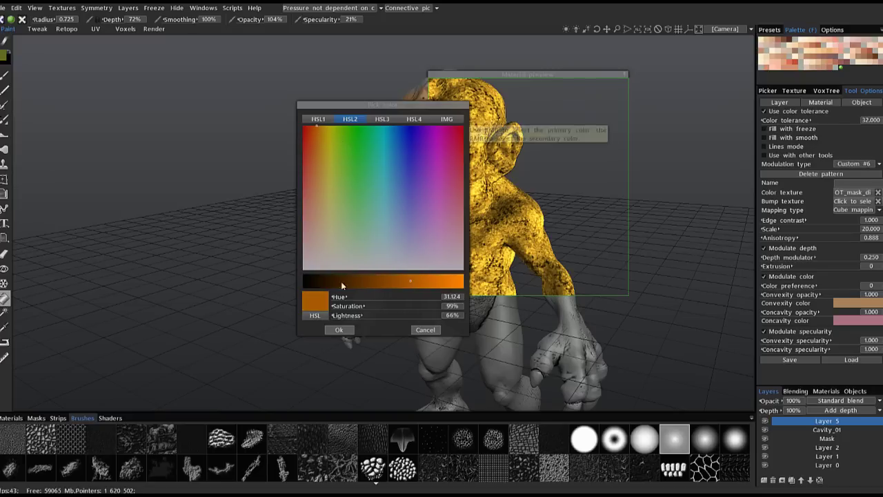
{"action": "left_click", "coordinate": [335, 329]}
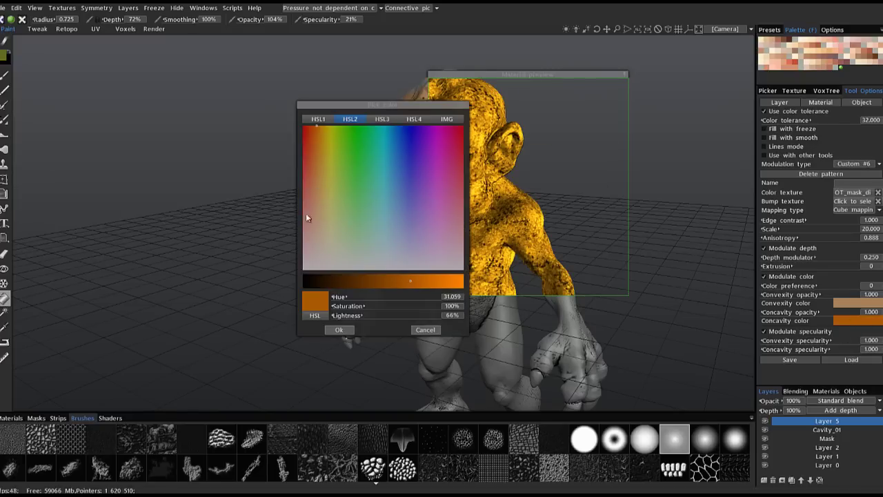
{"action": "left_click_drag", "start_coordinate": [309, 160], "coordinate": [305, 159]}
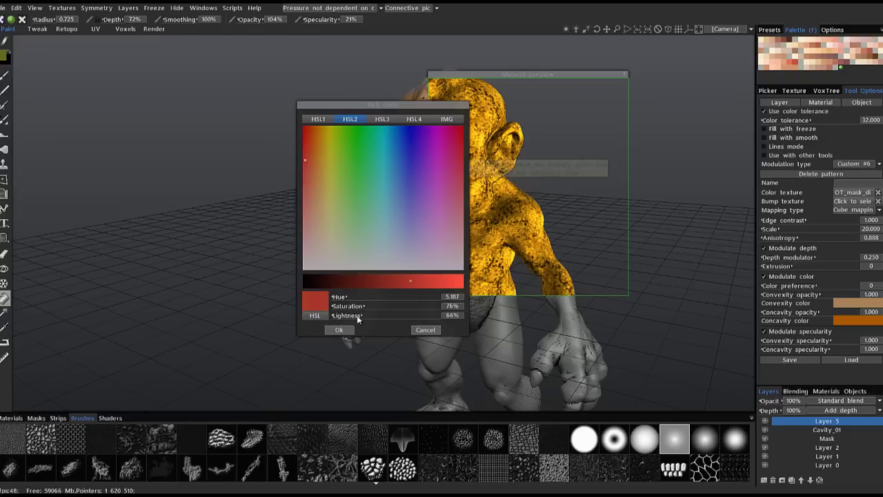
{"action": "left_click", "coordinate": [339, 330]}
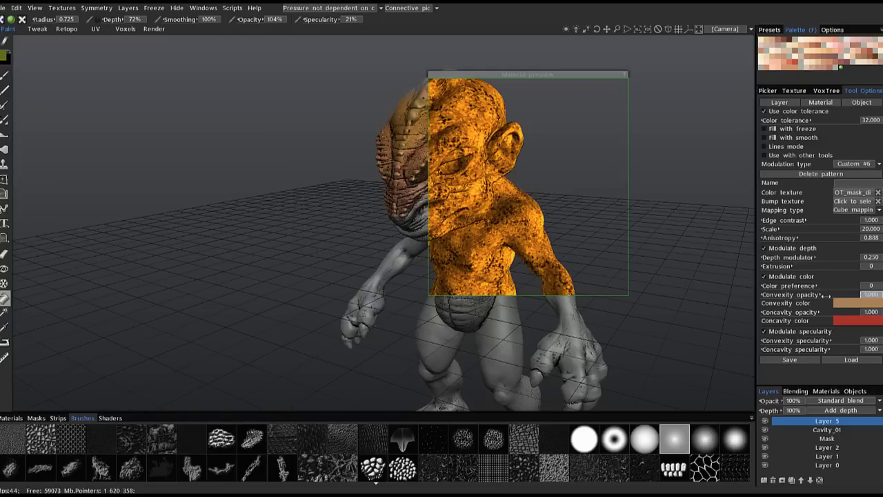
Set convexity opacity to 0.990, concavity opacity to 0.875 and scale to 25, turn off specularity modulation, and shift the material preview slightly.
{"action": "left_click_drag", "start_coordinate": [765, 297], "coordinate": [825, 295]}
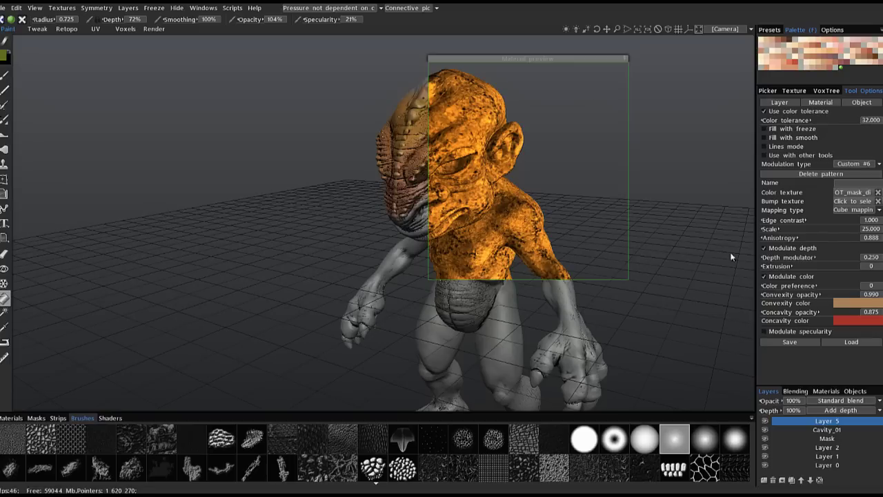
{"action": "left_click_drag", "start_coordinate": [528, 59], "coordinate": [494, 65]}
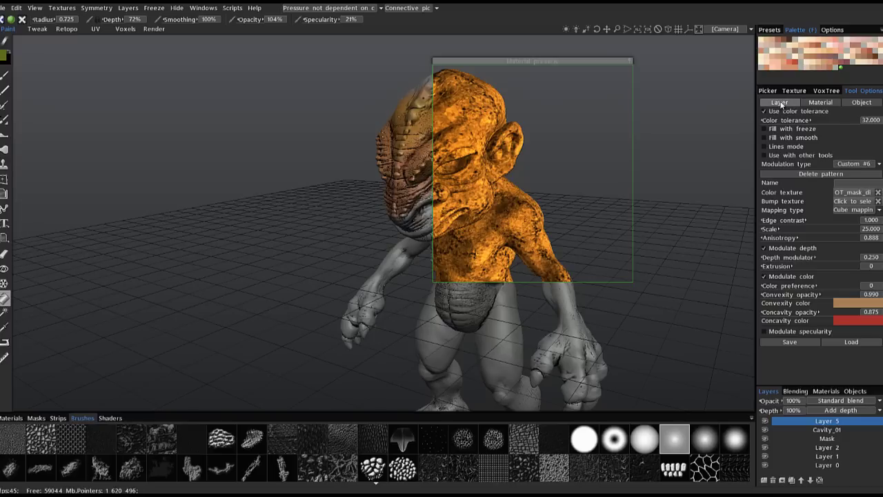
Turn off color tolerance and fill the whole creature with the custom pattern on Layer 5.
{"action": "left_click", "coordinate": [774, 112]}
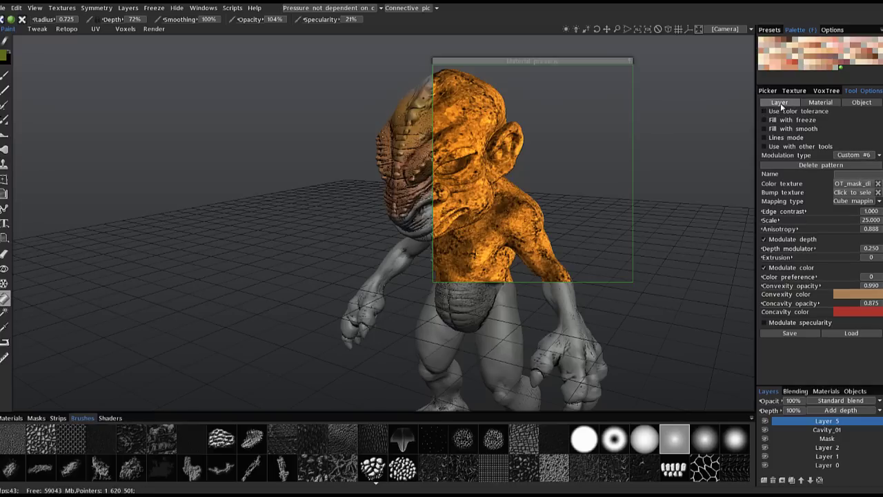
{"action": "key", "text": "Return"}
{"action": "left_click", "coordinate": [318, 239]}
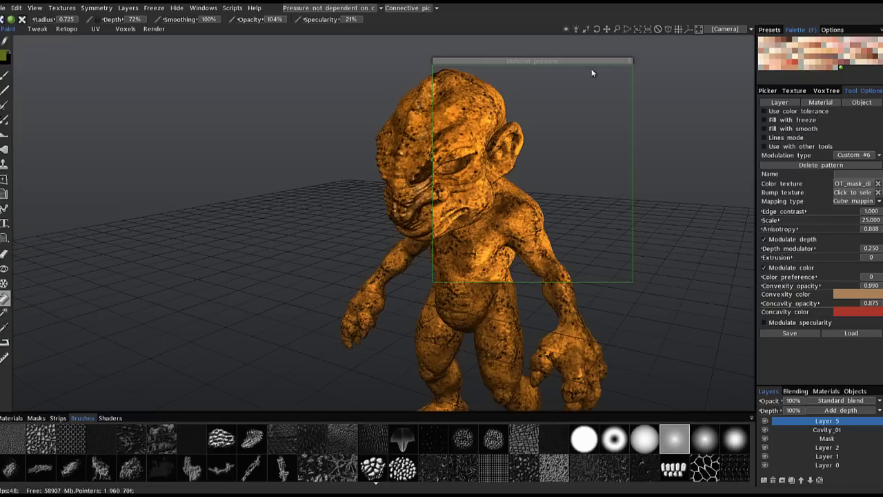
Collapse the material preview and examine the filled pattern on the creature's legs, feet, torso and face.
{"action": "left_click", "coordinate": [629, 61]}
{"action": "left_click_drag", "start_coordinate": [330, 176], "coordinate": [470, 247]}
{"action": "middle_click_drag", "start_coordinate": [470, 247], "coordinate": [443, 185], "text": "alt"}
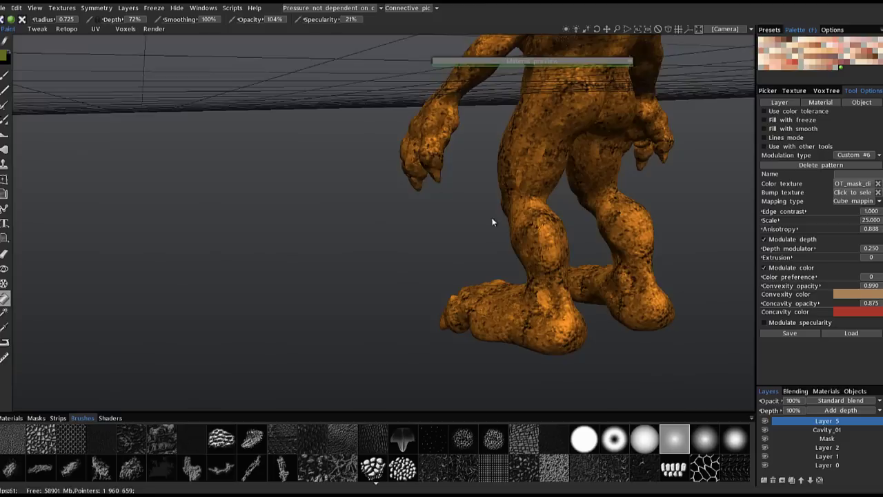
{"action": "left_click_drag", "start_coordinate": [443, 185], "coordinate": [476, 217], "text": "alt"}
{"action": "right_click_drag", "start_coordinate": [476, 217], "coordinate": [515, 281], "text": "alt"}
{"action": "left_click_drag", "start_coordinate": [516, 281], "coordinate": [480, 227], "text": "alt"}
{"action": "mouse_move", "coordinate": [511, 101]}
{"action": "left_mouse_down"}
{"action": "mouse_move", "coordinate": [466, 197]}
{"action": "mouse_move", "coordinate": [462, 237]}
{"action": "mouse_move", "coordinate": [490, 215]}
{"action": "mouse_move", "coordinate": [448, 200]}
{"action": "mouse_move", "coordinate": [405, 265]}
{"action": "mouse_move", "coordinate": [270, 196]}
{"action": "mouse_move", "coordinate": [297, 207]}
{"action": "mouse_move", "coordinate": [321, 235]}
{"action": "mouse_move", "coordinate": [192, 260]}
{"action": "mouse_move", "coordinate": [228, 180]}
{"action": "mouse_move", "coordinate": [134, 184]}
{"action": "mouse_move", "coordinate": [256, 178]}
{"action": "mouse_move", "coordinate": [332, 248]}
{"action": "mouse_move", "coordinate": [283, 223]}
{"action": "mouse_move", "coordinate": [310, 228]}
{"action": "left_mouse_up"}
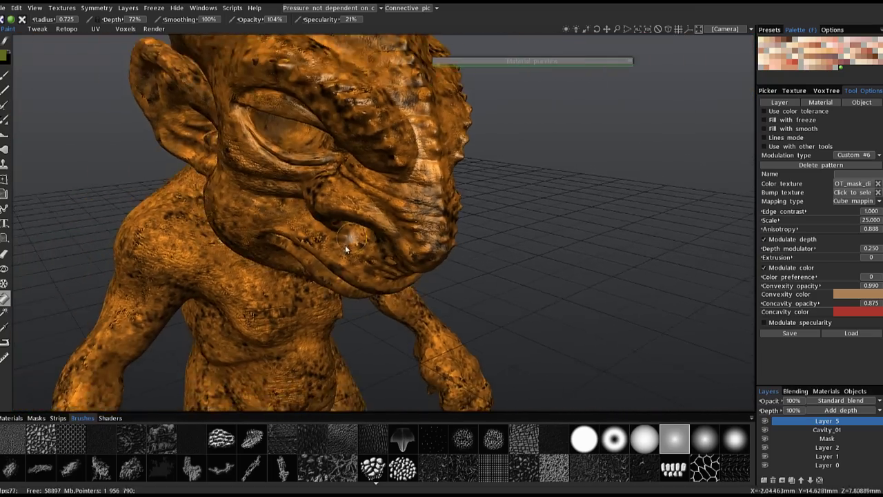